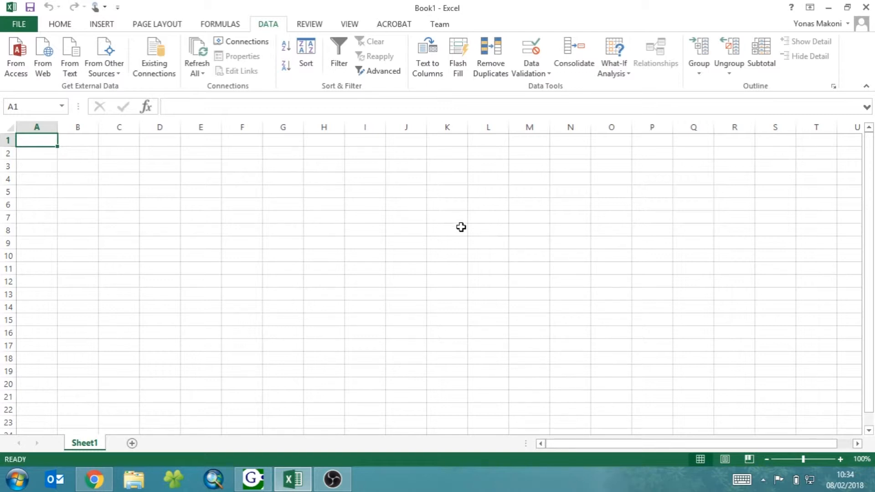
Start a Microsoft Query import using the Demo Server database as the data source.
click(103, 64)
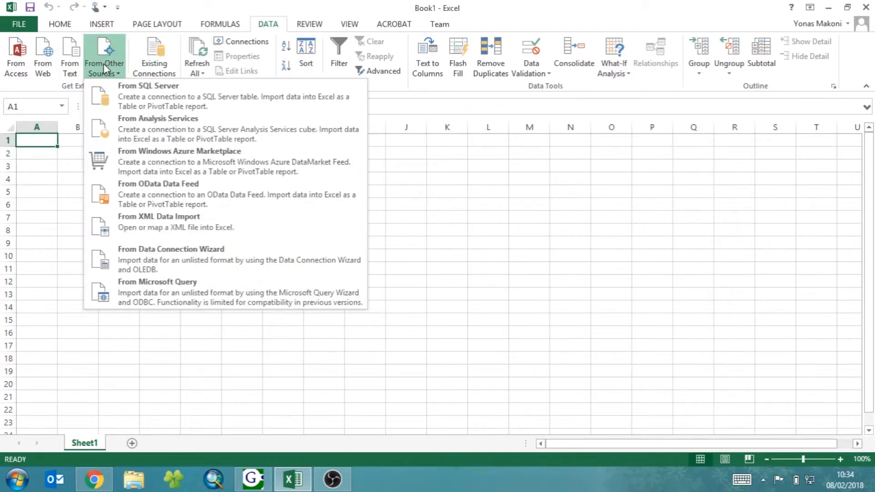
click(162, 293)
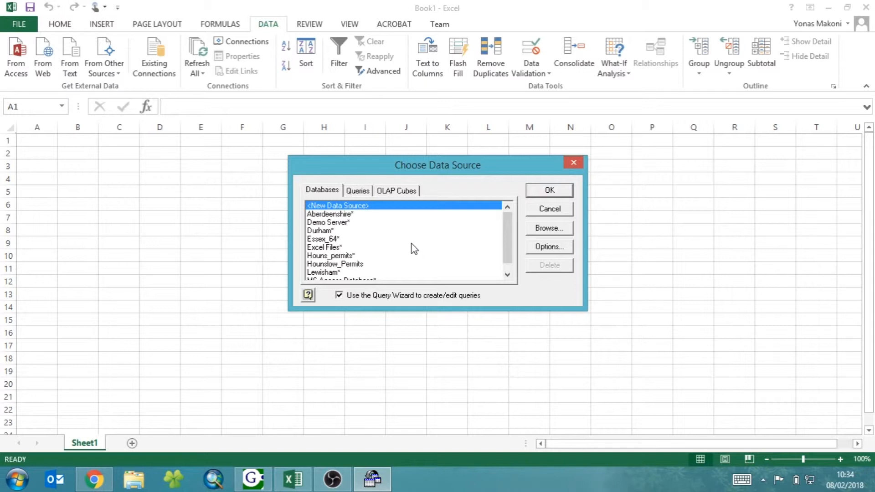
scroll(360, 264, down, 1)
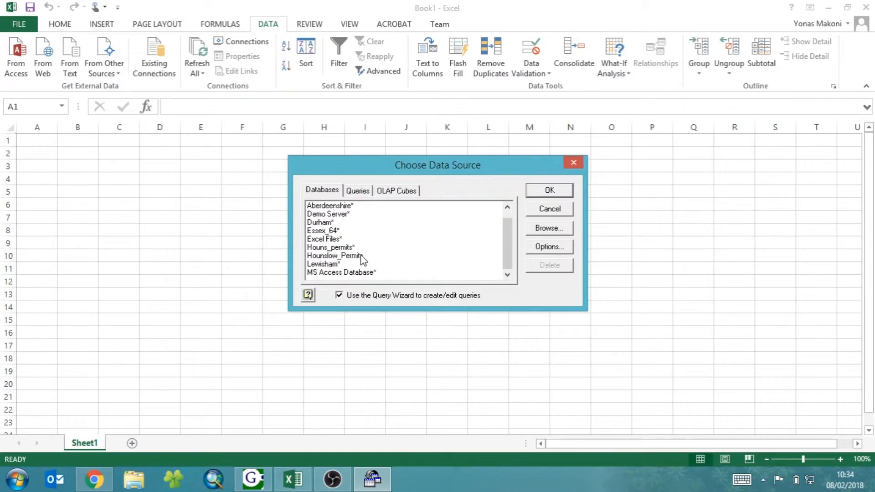
scroll(391, 262, up, 1)
double_click(350, 223)
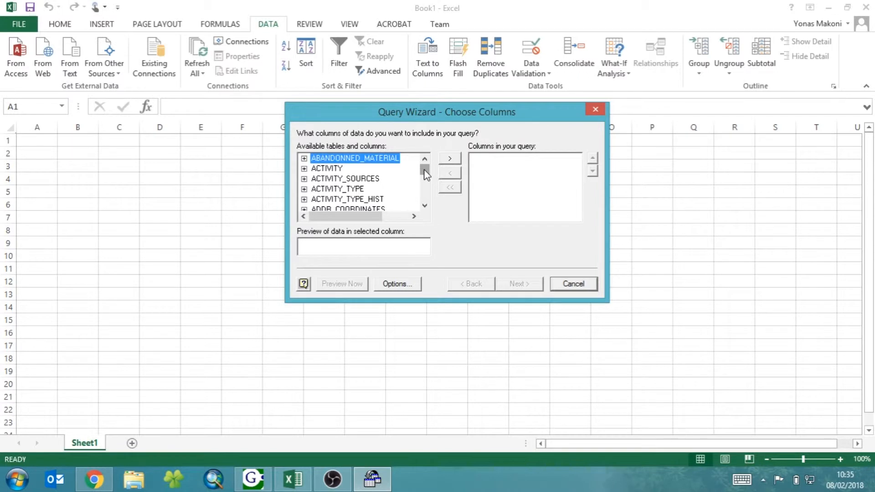
Find the SITE table among the available tables and add all its columns to the query.
drag(424, 169, 424, 173)
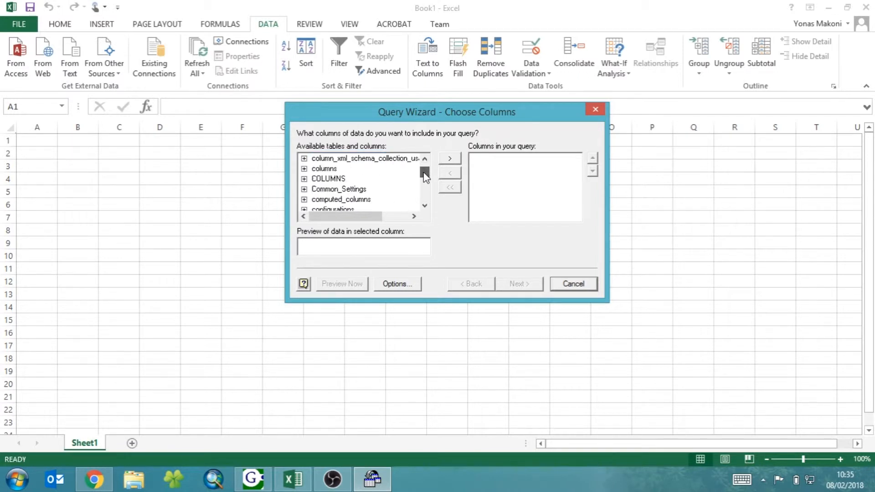
click(423, 158)
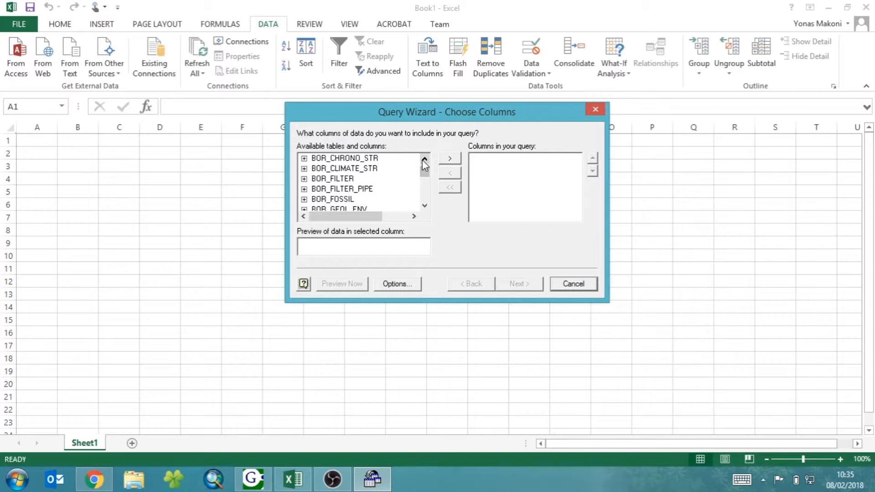
text(sit)
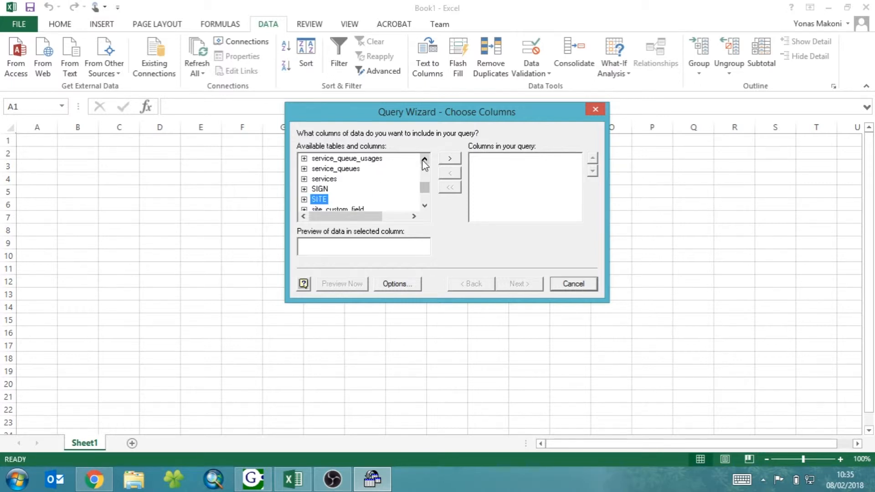
click(448, 159)
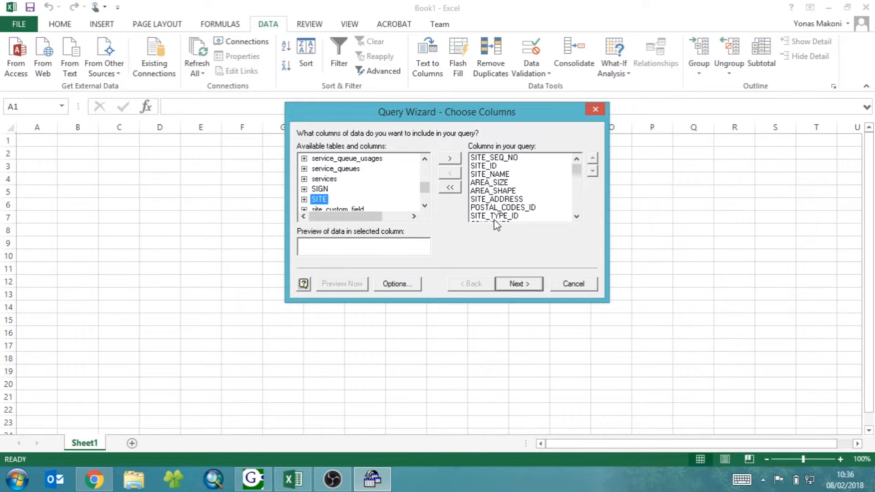
Finish the query without filters or sorting and import the data as a table at cell A1 of the existing worksheet.
click(514, 286)
click(513, 286)
click(513, 286)
click(514, 286)
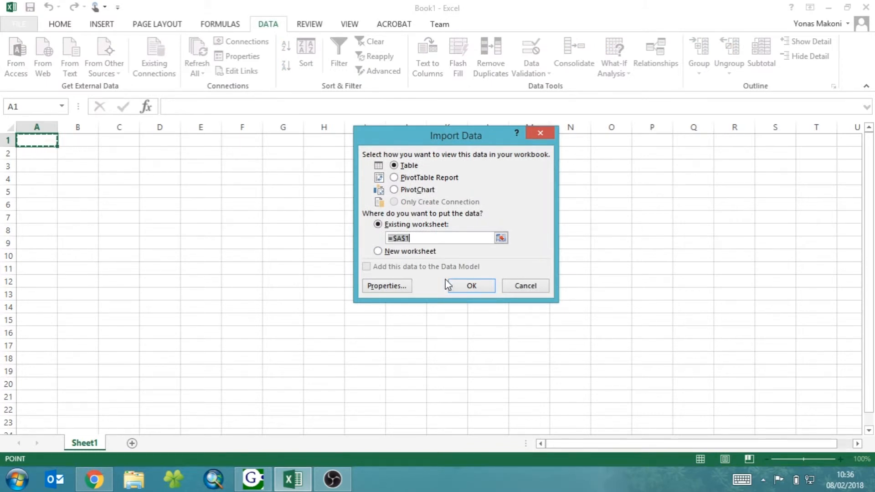
click(476, 287)
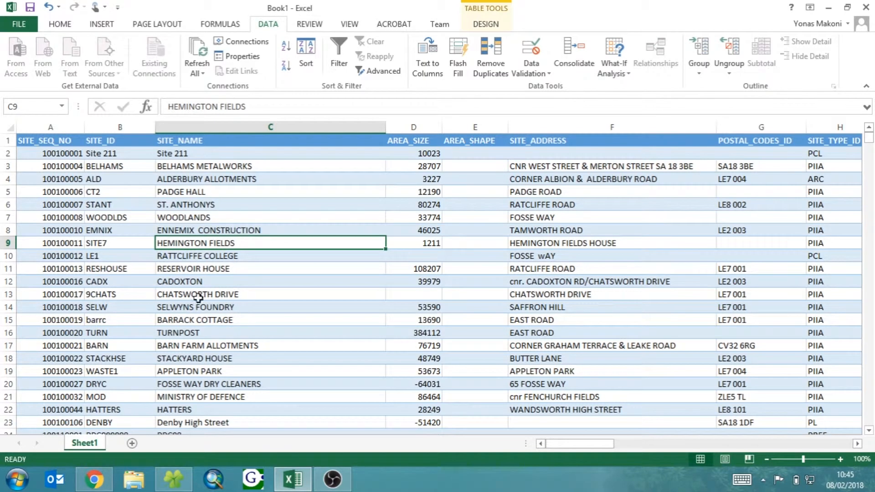
Switch to GeoEnviron, log on to Demo_Server_New with integrated login, and open the Hengrove Way Service Station permit record.
click(252, 478)
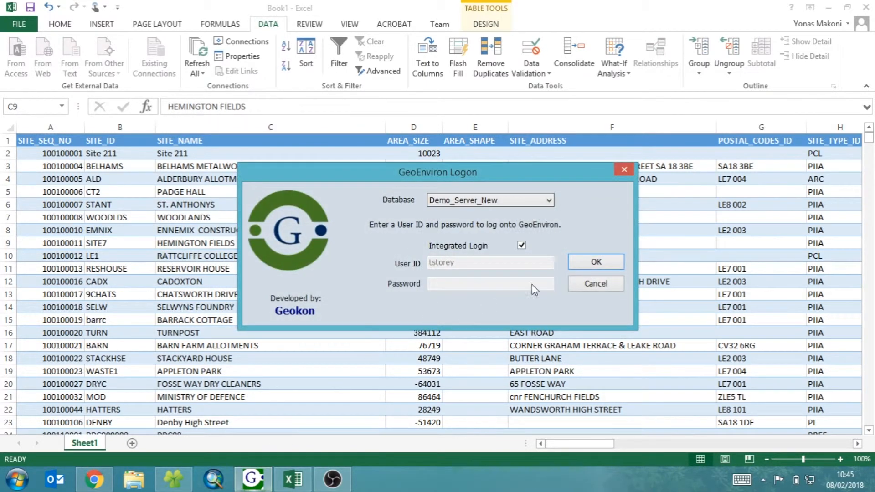
click(582, 265)
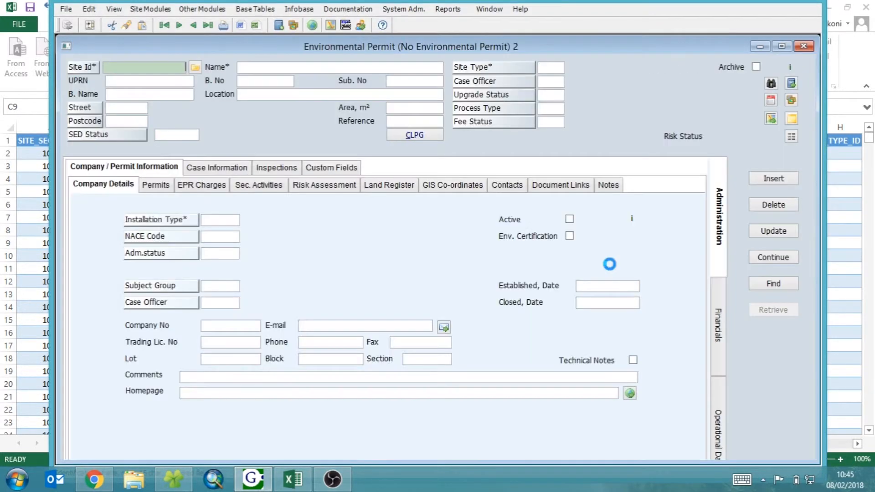
click(751, 288)
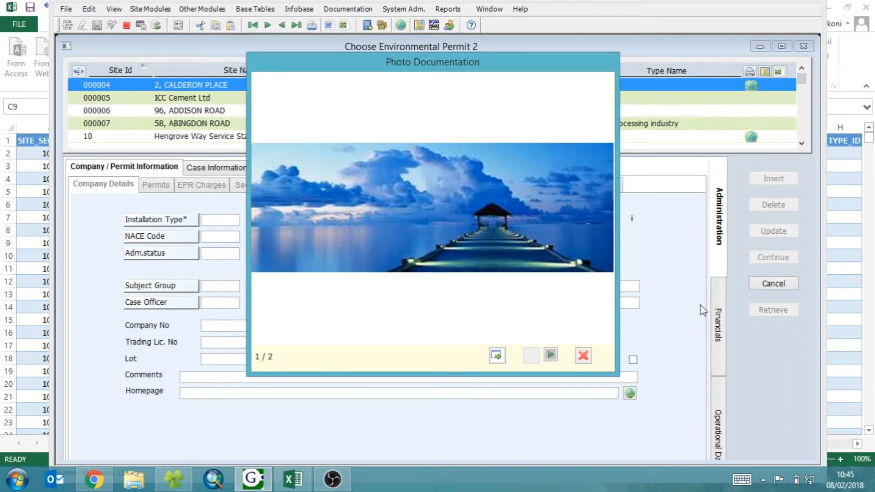
click(583, 355)
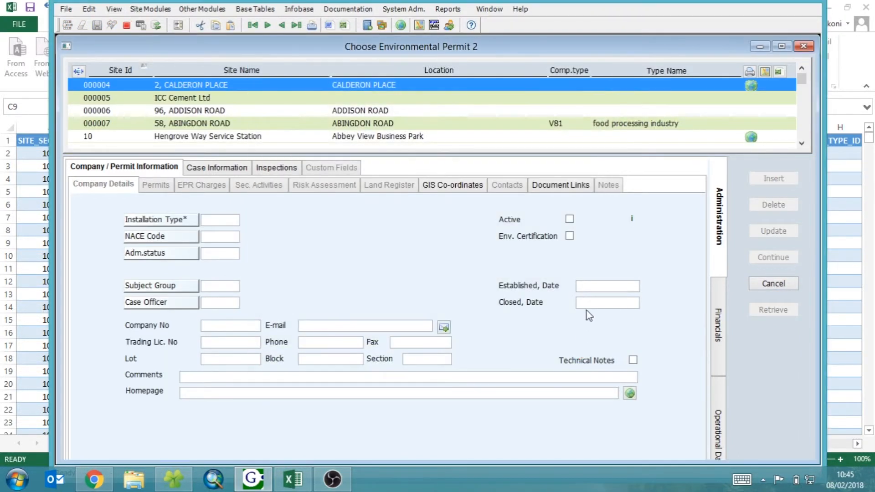
double_click(232, 137)
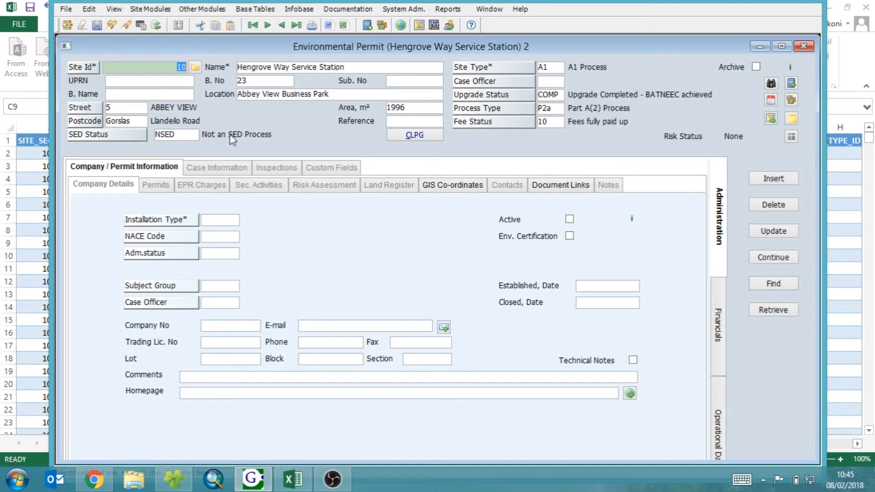
Look up the database column name of the X field in the site's GIS co-ordinates.
click(436, 188)
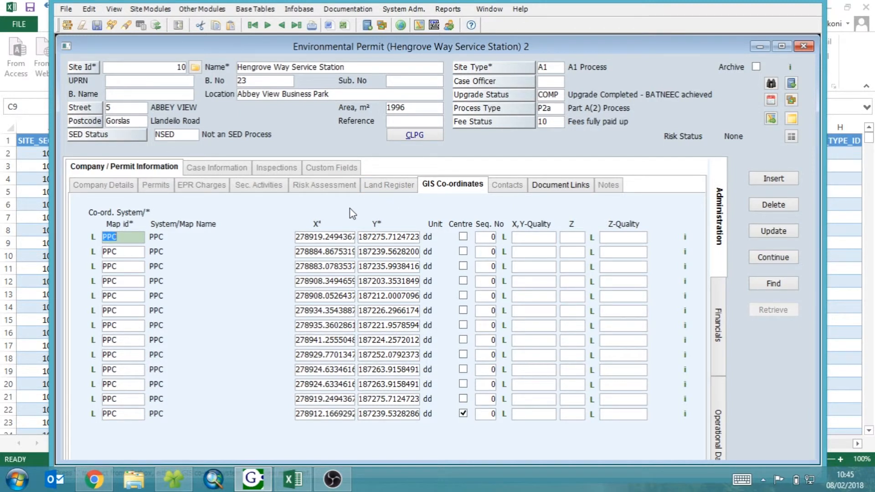
right_click(326, 242)
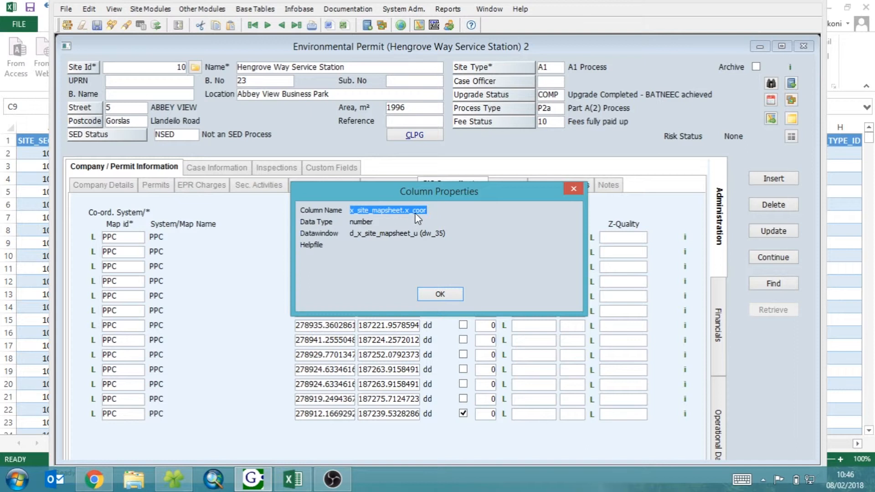
click(437, 296)
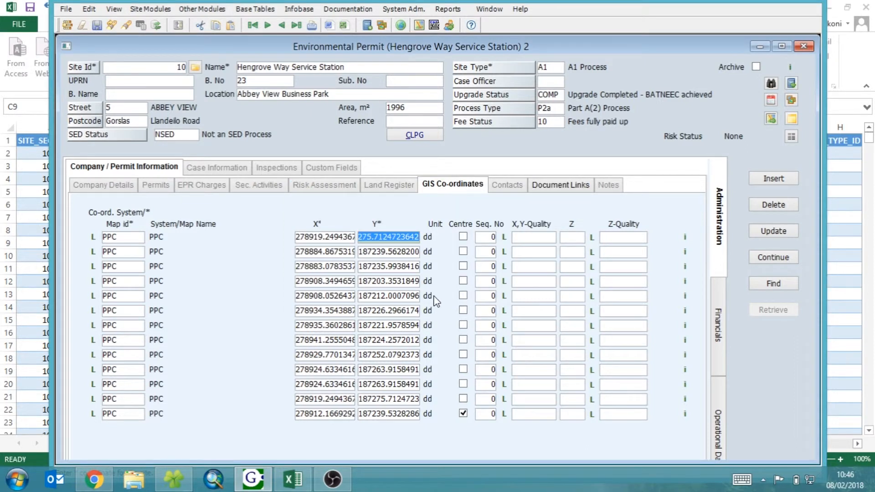
Switch back to Excel and start a Microsoft Query import from Demo Server on a new worksheet.
click(27, 233)
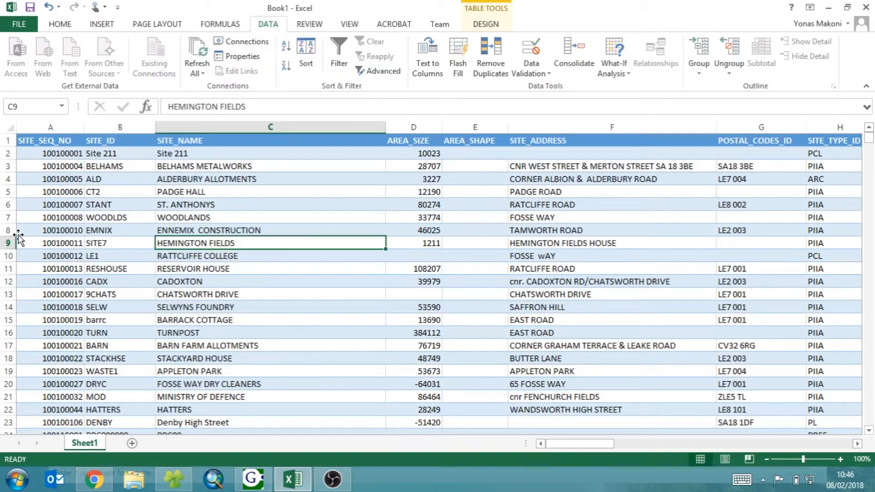
click(132, 442)
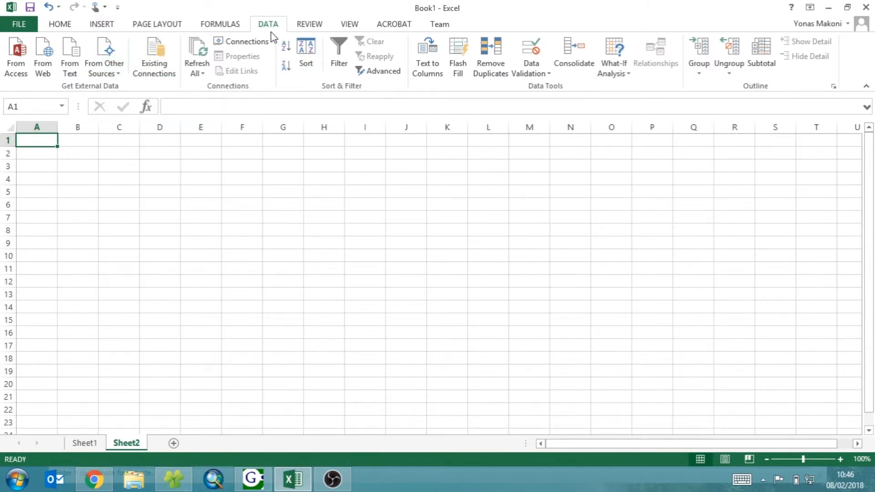
click(106, 72)
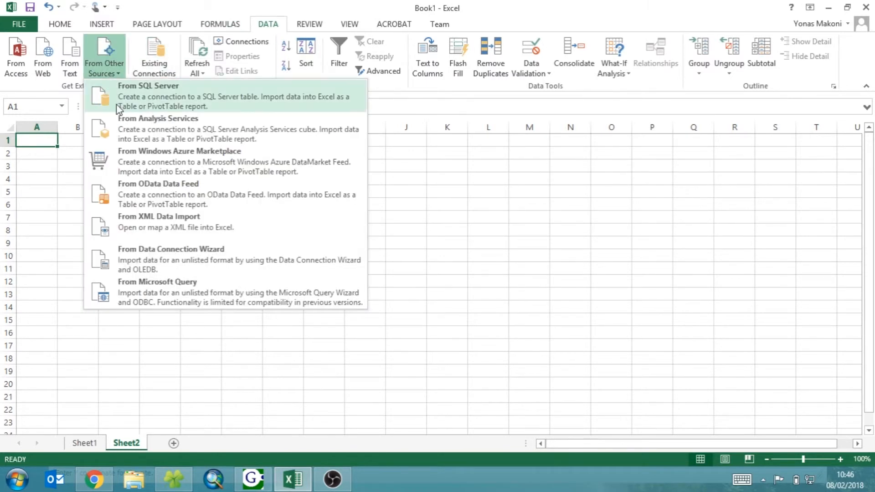
click(114, 288)
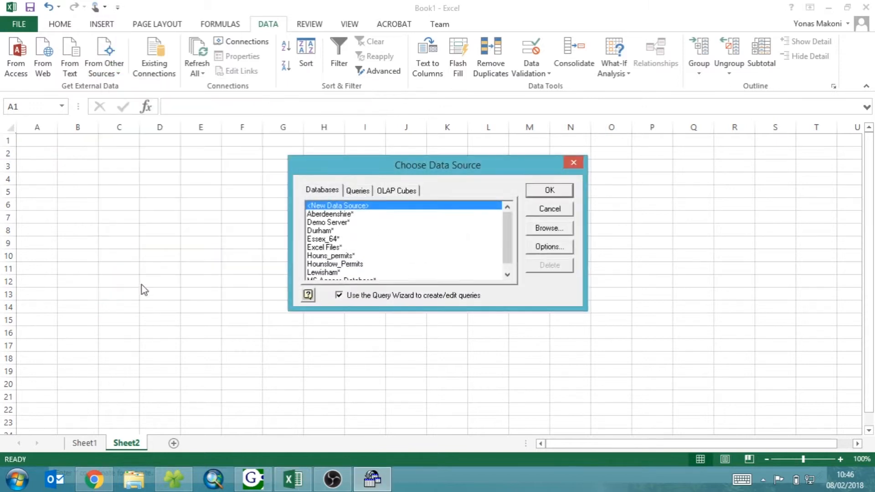
click(376, 224)
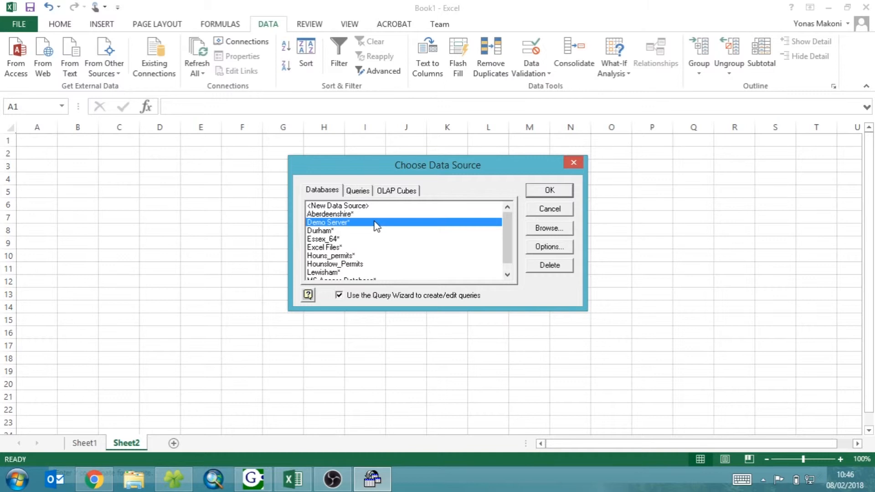
click(544, 191)
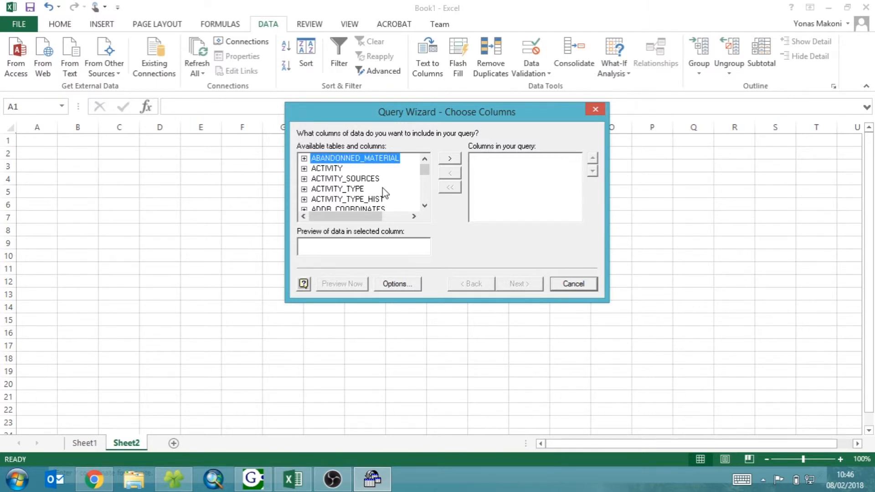
Find the X_SITE_MAPSHEET table and add all its columns to the query.
key(x)
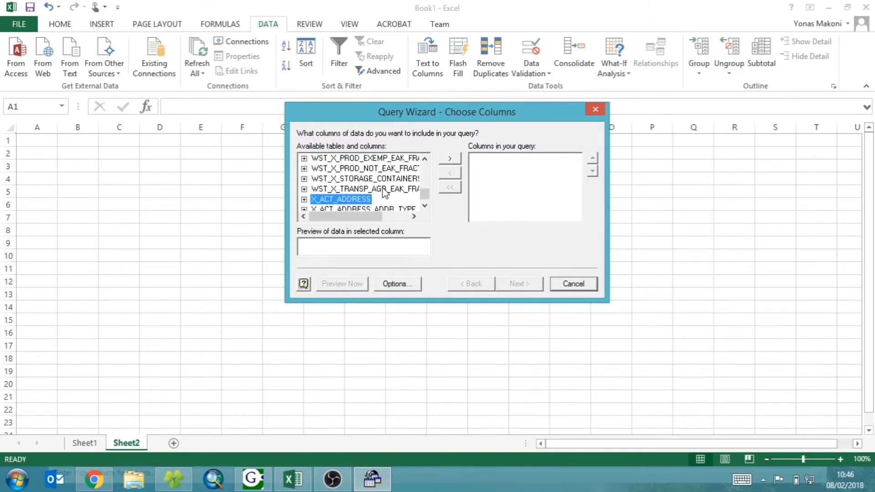
click(424, 205)
click(424, 206)
click(424, 206)
drag(425, 206, 426, 207)
click(321, 193)
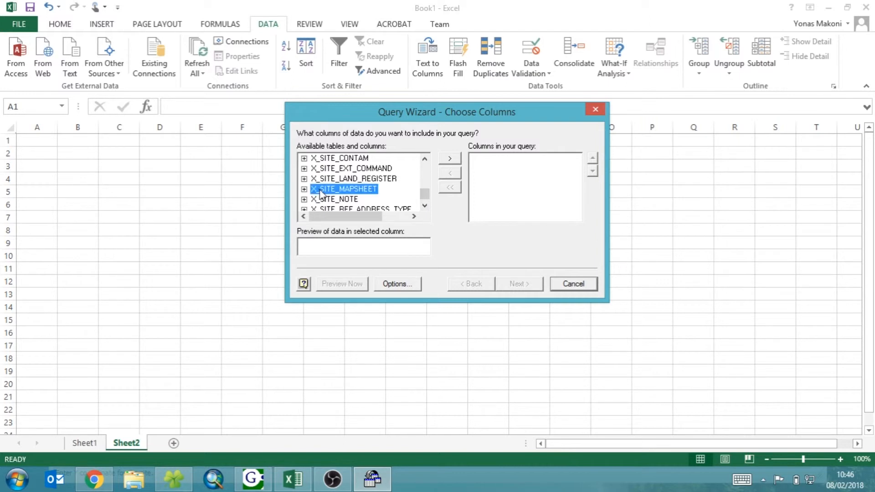
click(450, 159)
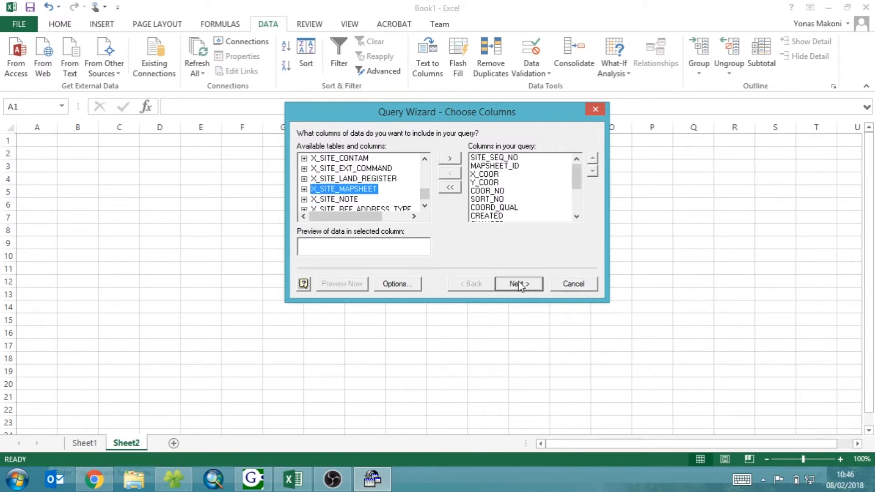
Finish the mapsheet query without filters or sorting and import it as a table at cell A1 of Sheet2.
click(519, 283)
click(519, 283)
click(518, 283)
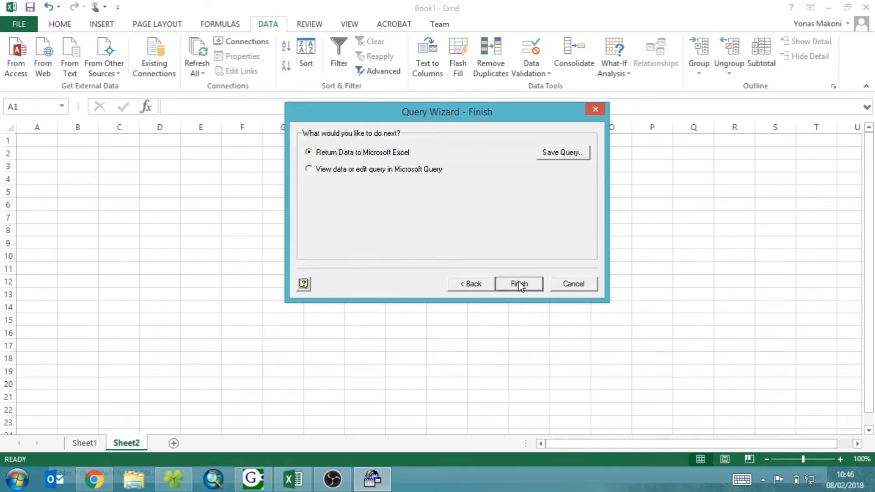
click(519, 283)
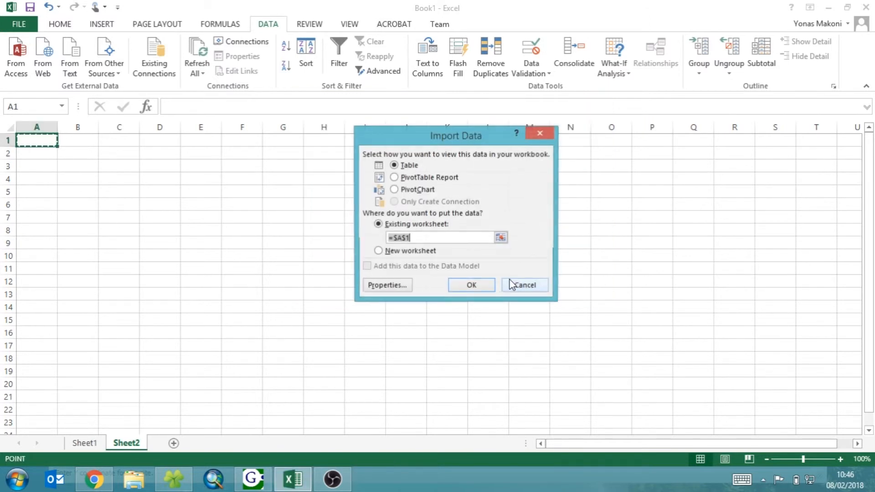
click(478, 286)
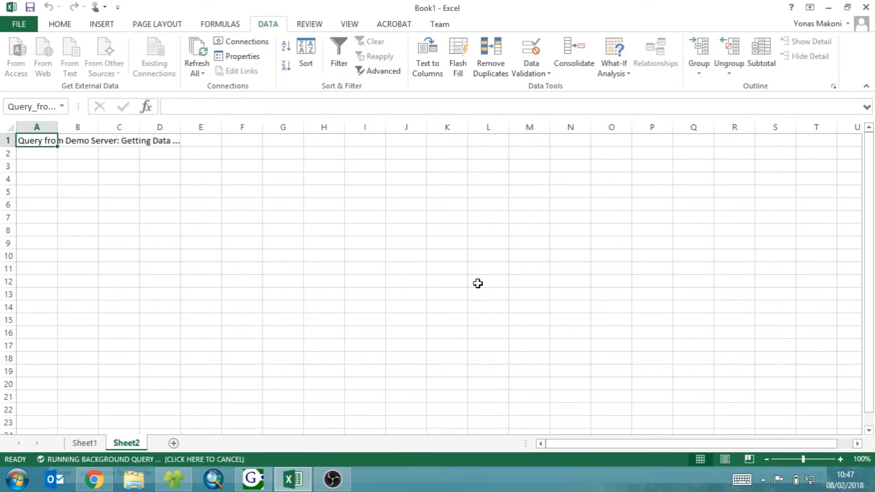